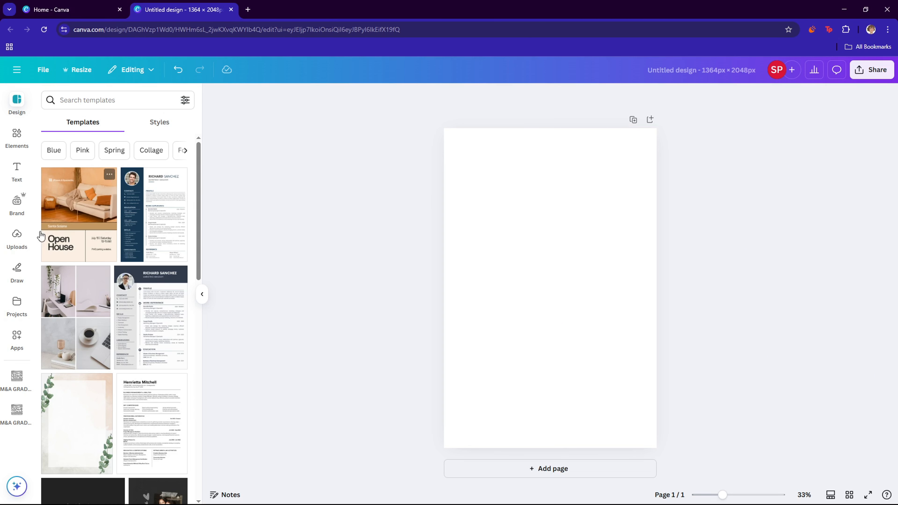
# - Place the uploaded photo of the woman in the striped knit hat on the blank page
pyautogui.click(17, 236)
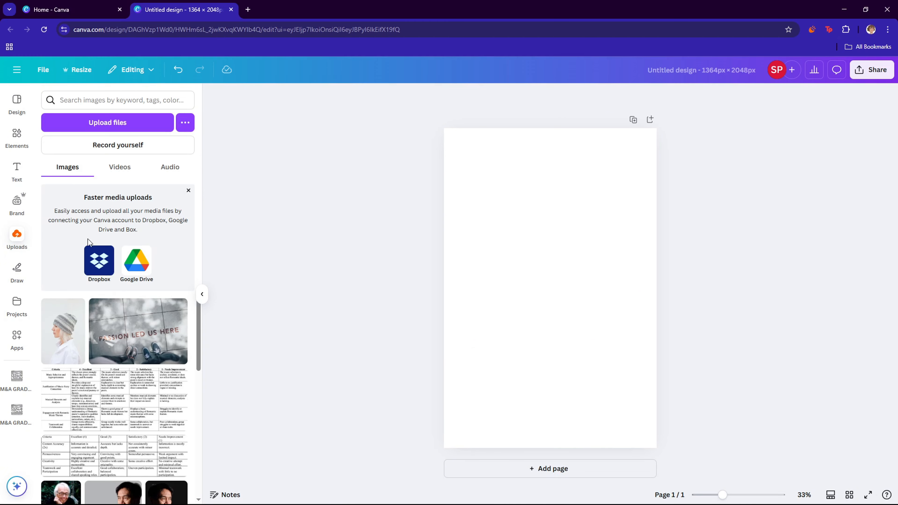
pyautogui.moveTo(71, 315)
pyautogui.click(58, 331)
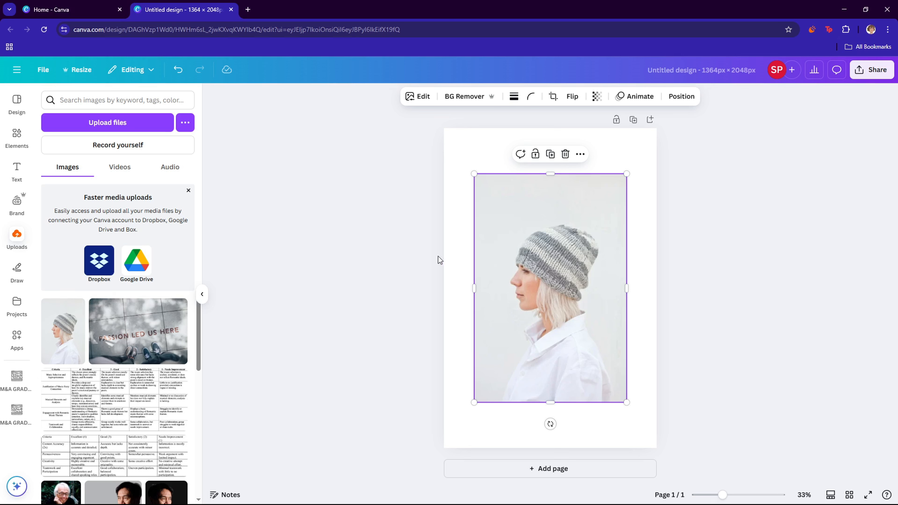
pyautogui.click(734, 195)
# - Enlarge the photo and position it so that it covers the whole page, extending slightly past the edges
pyautogui.click(552, 236)
pyautogui.moveTo(474, 174); pyautogui.dragTo(449, 129)
pyautogui.moveTo(548, 243); pyautogui.dragTo(567, 267)
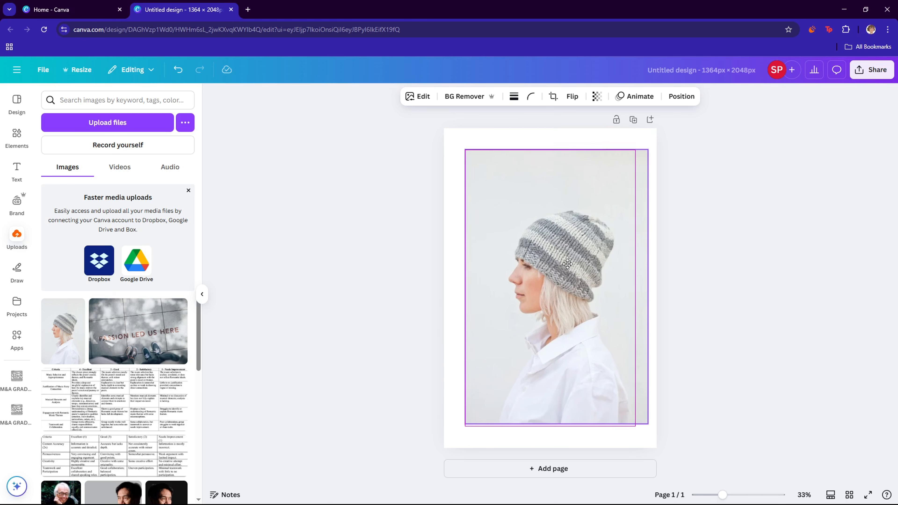
pyautogui.moveTo(465, 149); pyautogui.dragTo(476, 180)
pyautogui.moveTo(449, 133); pyautogui.dragTo(426, 102)
pyautogui.moveTo(498, 194)
pyautogui.mouseDown()
pyautogui.moveTo(507, 204)
pyautogui.moveTo(496, 219)
pyautogui.moveTo(494, 200)
pyautogui.mouseUp()
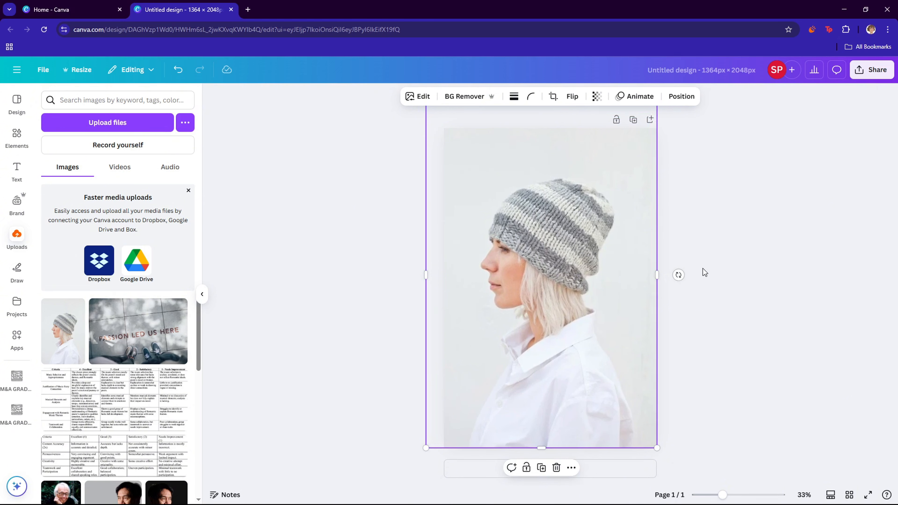
pyautogui.scroll(-2, 707, 260)
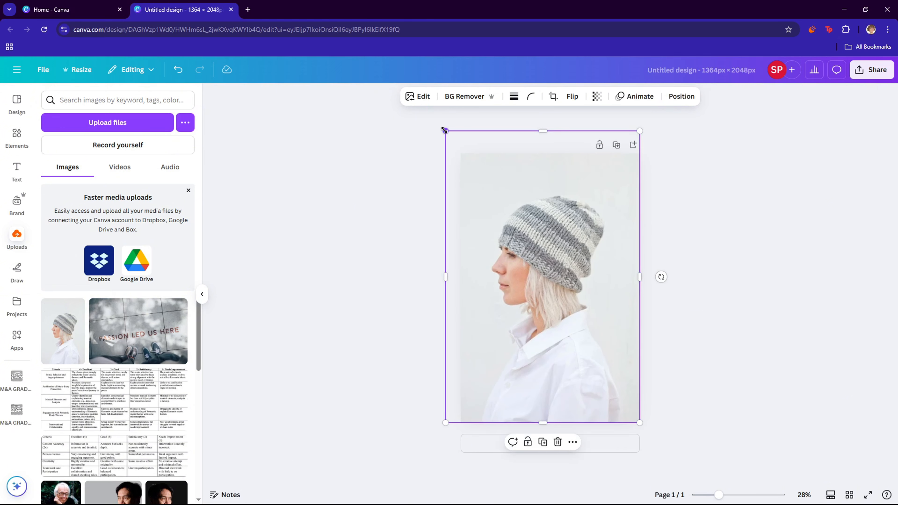
pyautogui.moveTo(445, 130); pyautogui.dragTo(429, 109)
pyautogui.moveTo(518, 189); pyautogui.dragTo(531, 212)
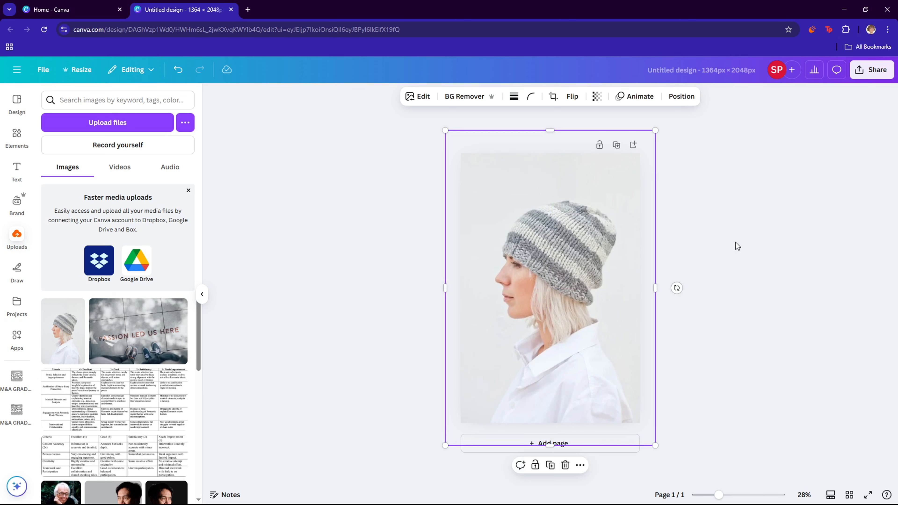
pyautogui.click(794, 283)
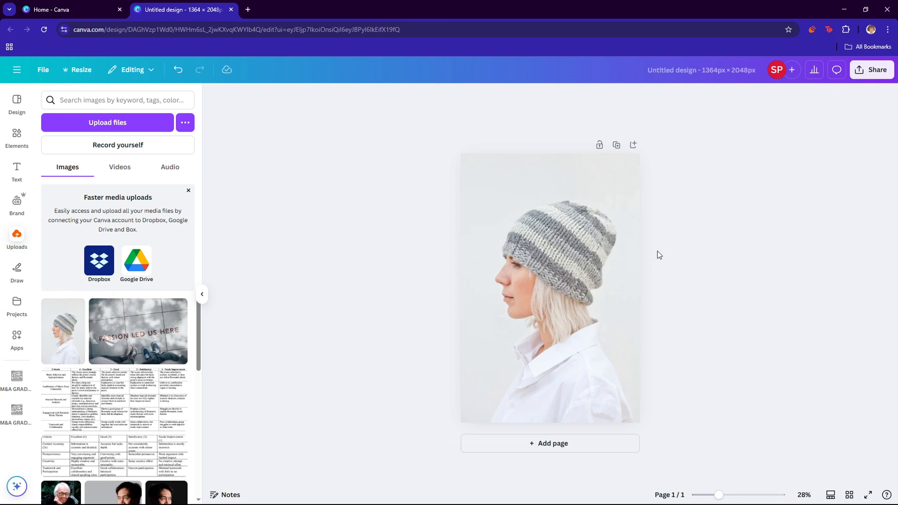
# - Remove the background from the photo of the woman with BG Remover
pyautogui.click(590, 253)
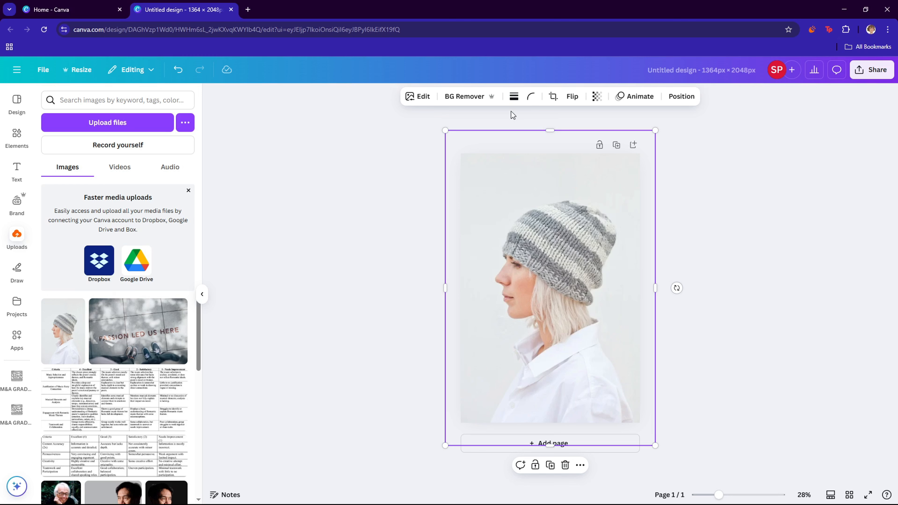
pyautogui.click(474, 101)
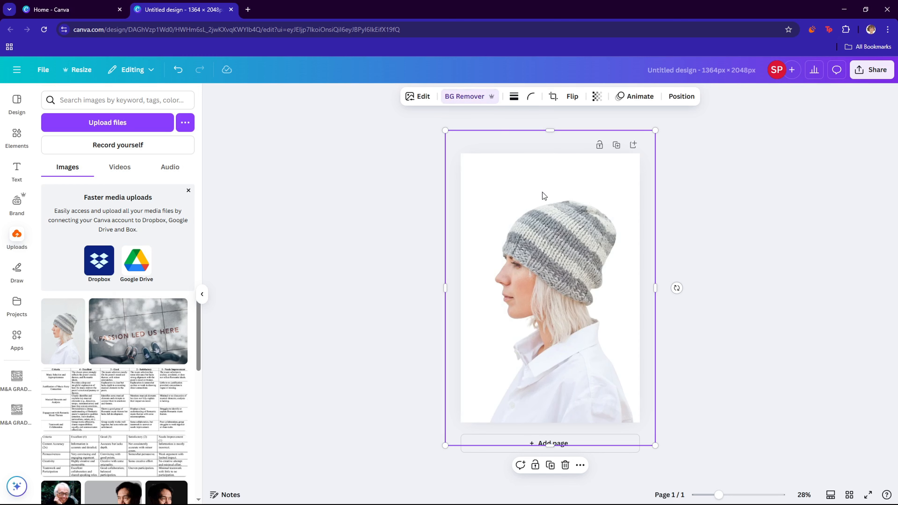
pyautogui.click(683, 240)
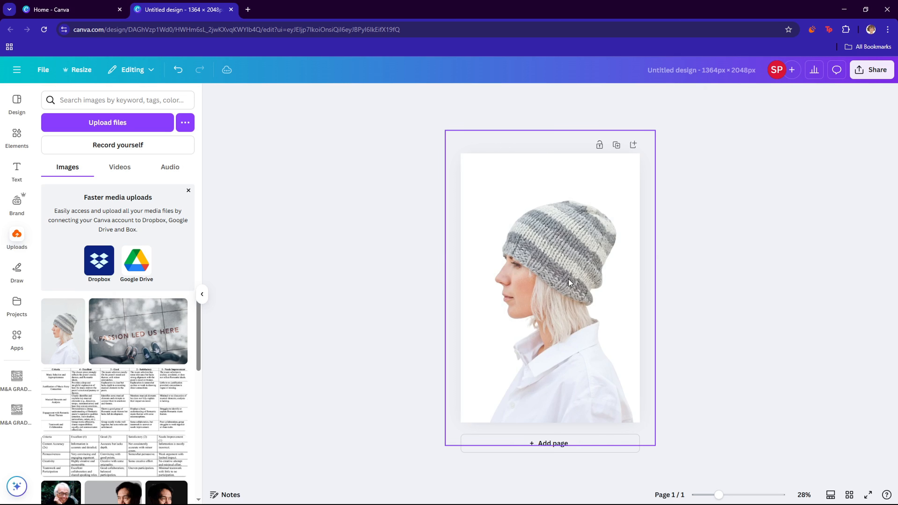
pyautogui.click(546, 248)
pyautogui.click(727, 243)
pyautogui.click(558, 236)
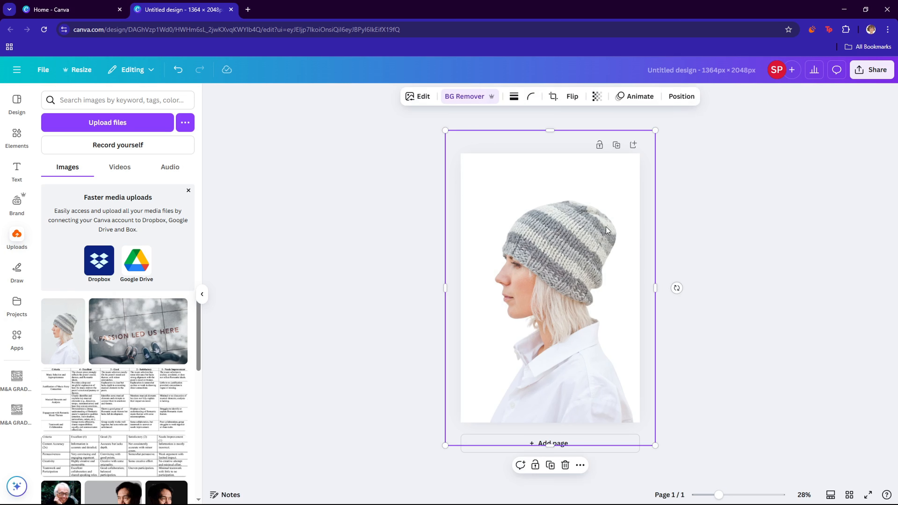
pyautogui.click(761, 209)
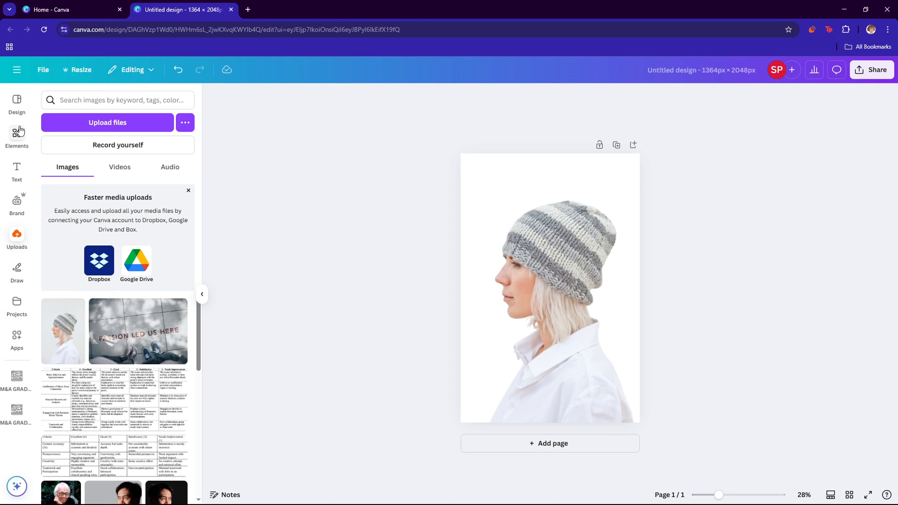
# - Search the elements for "Transparent gradient" and add the black-to-transparent gradient from the graphics to the page
pyautogui.click(16, 103)
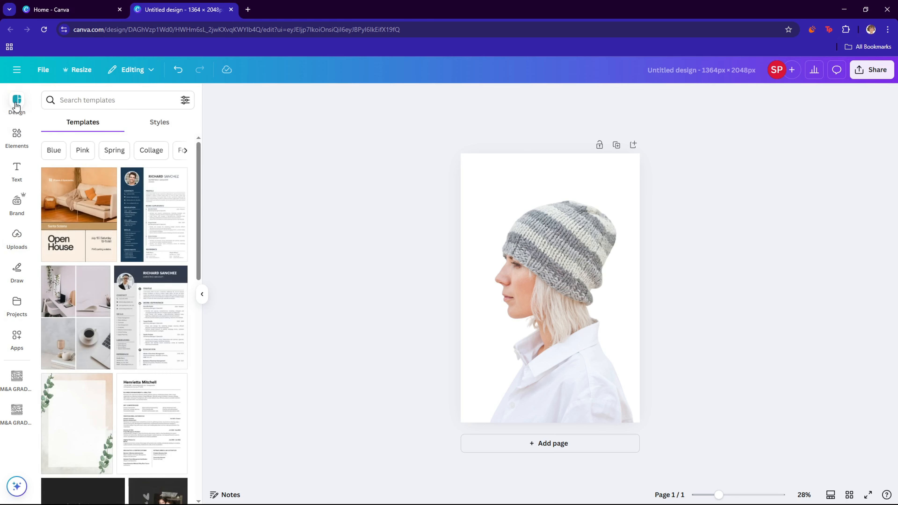
pyautogui.click(15, 141)
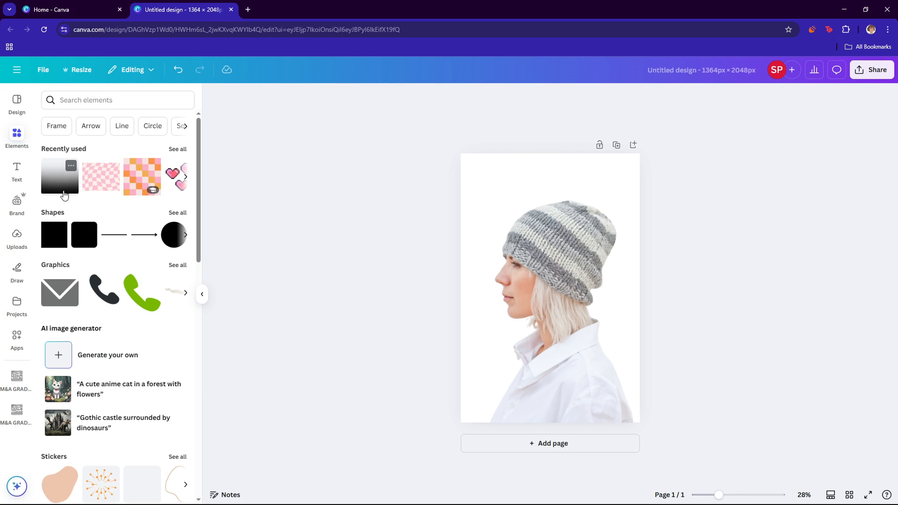
pyautogui.click(135, 102)
pyautogui.write('g')
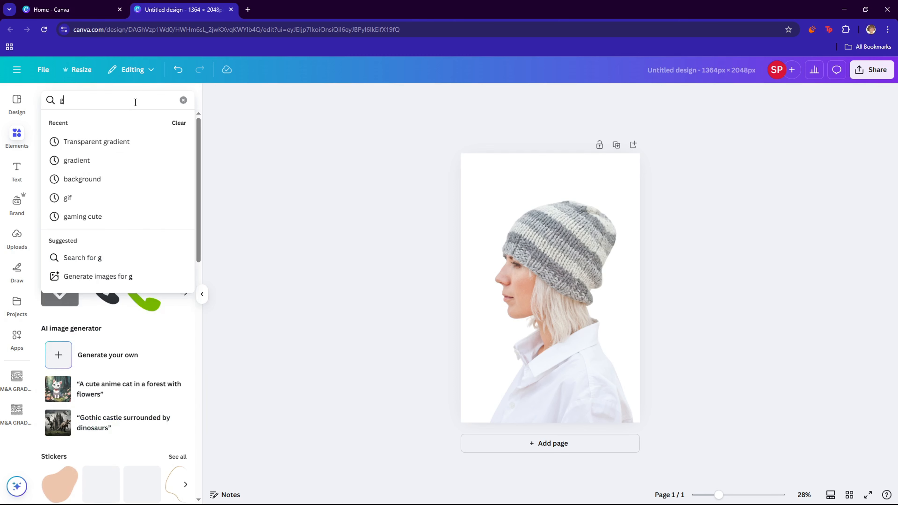
pyautogui.click(117, 146)
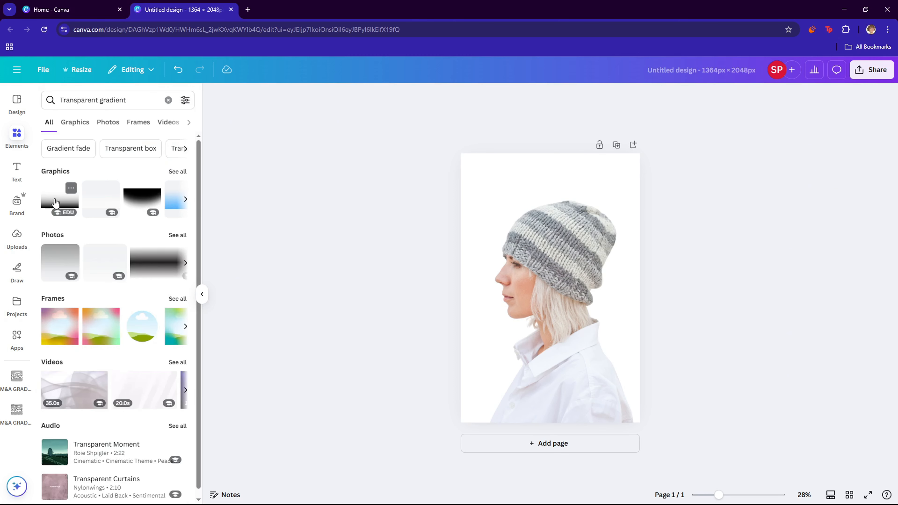
pyautogui.click(78, 125)
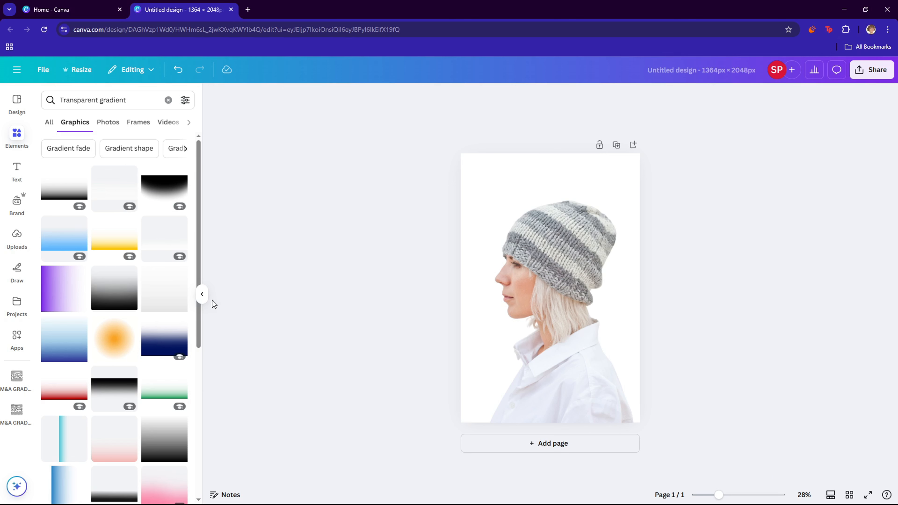
pyautogui.click(119, 288)
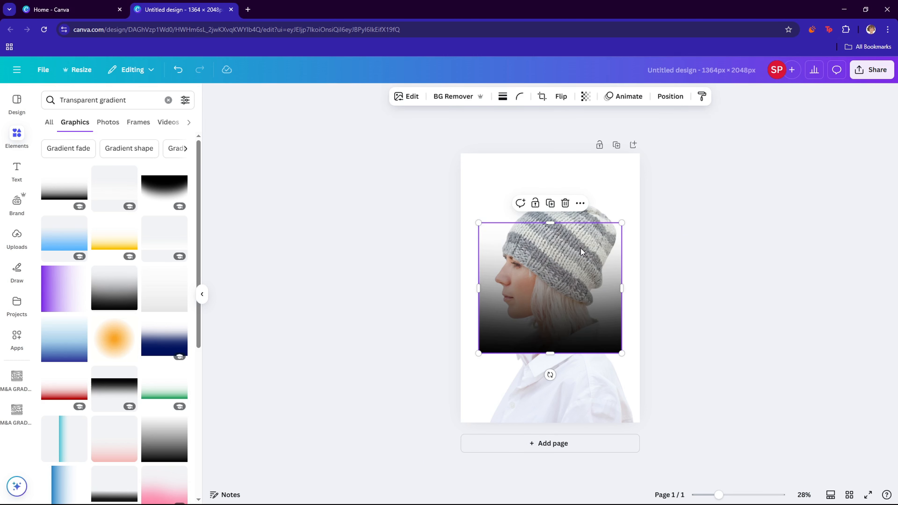
# - Align the black gradient with the page's bottom edge and stretch it to cover the entire page
pyautogui.moveTo(568, 287); pyautogui.dragTo(548, 351)
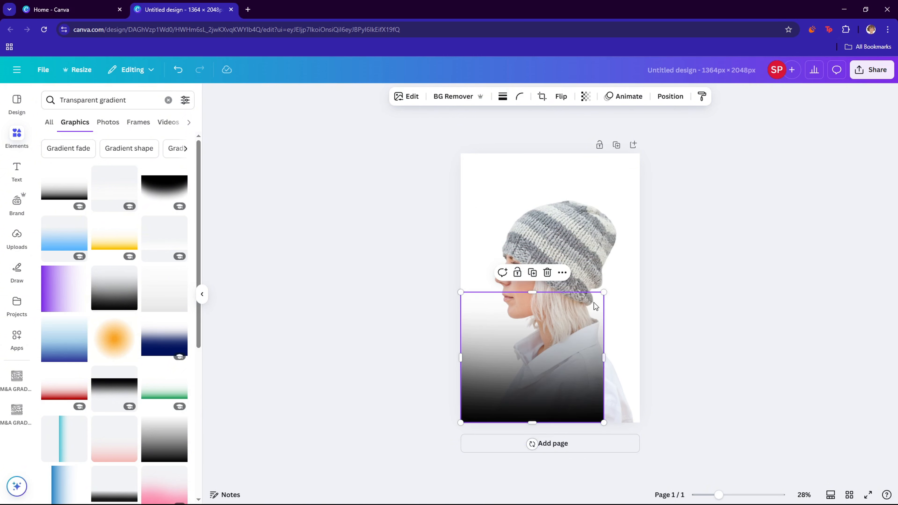
pyautogui.moveTo(604, 292); pyautogui.dragTo(640, 260)
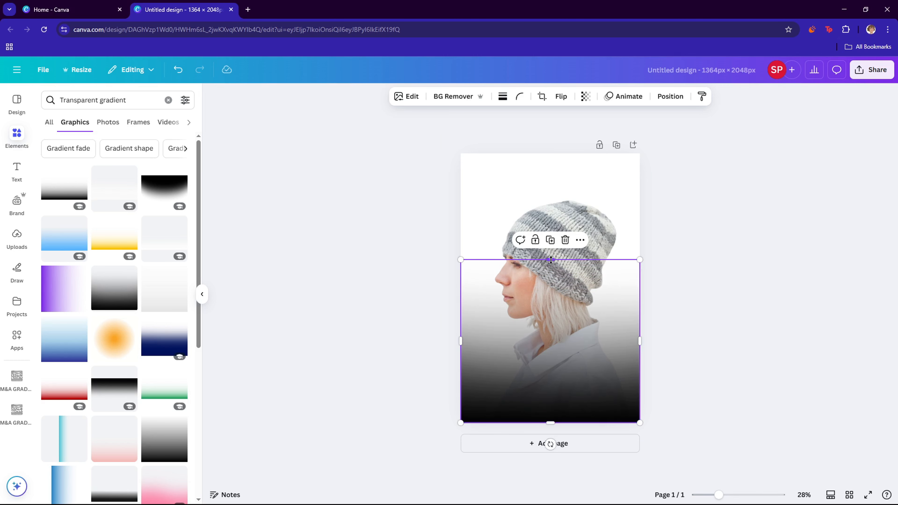
pyautogui.moveTo(551, 260); pyautogui.dragTo(553, 153)
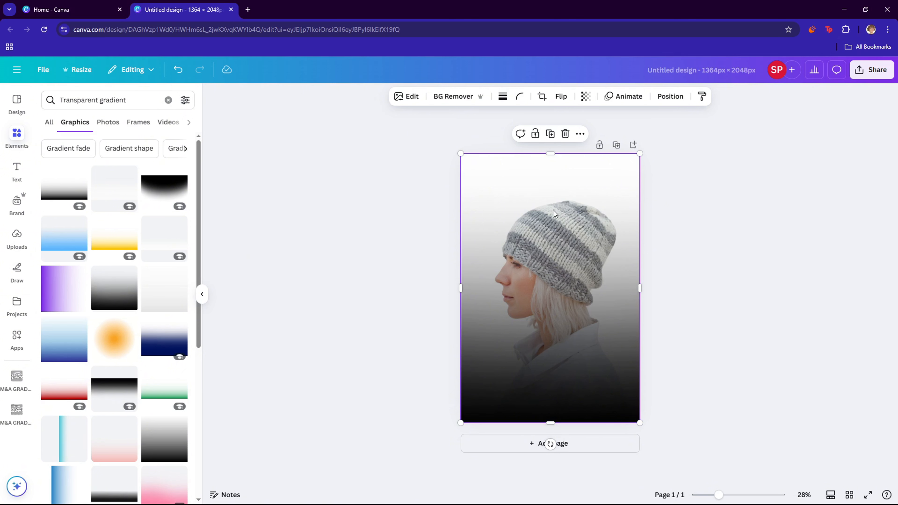
# - Send the gradient backward one layer so that it sits behind the woman's cutout
pyautogui.rightClick(538, 188)
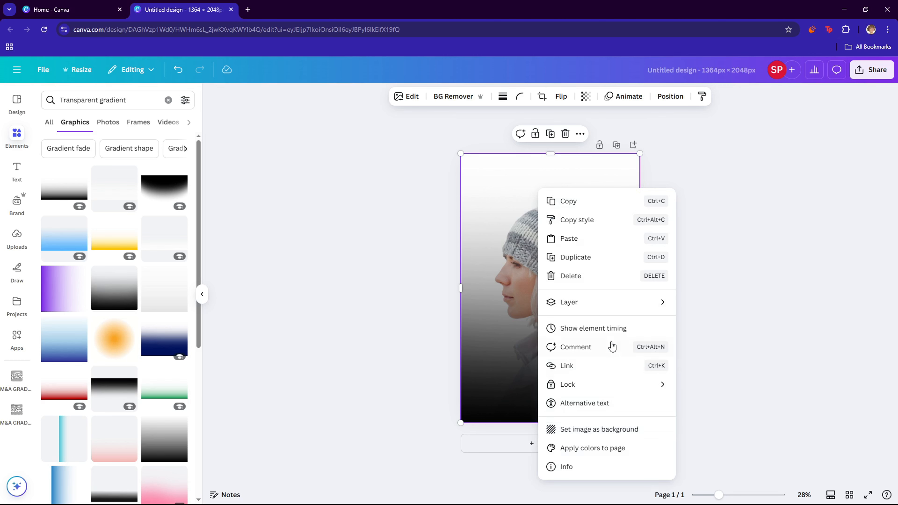
pyautogui.moveTo(578, 303)
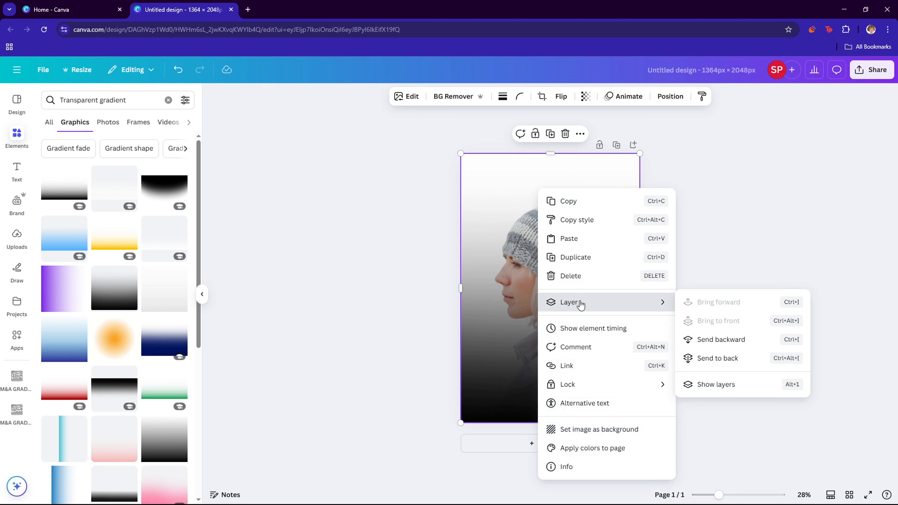
pyautogui.click(707, 342)
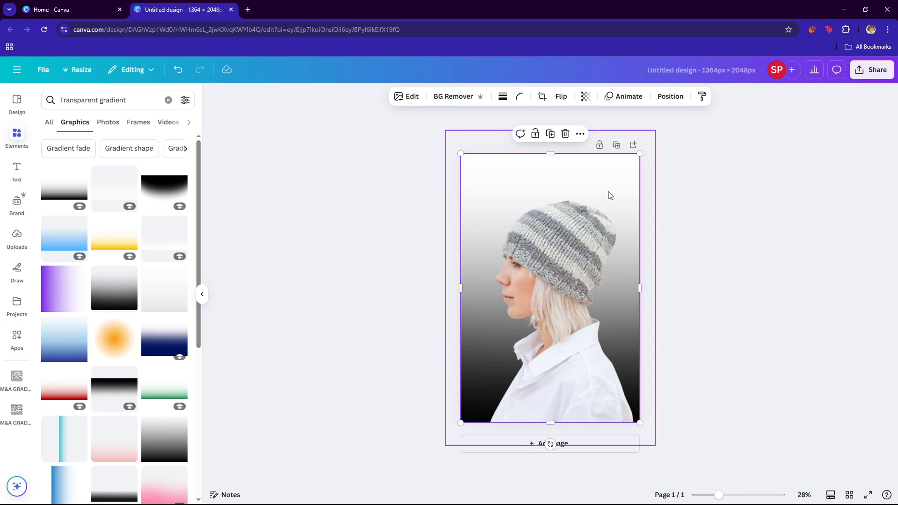
pyautogui.click(601, 177)
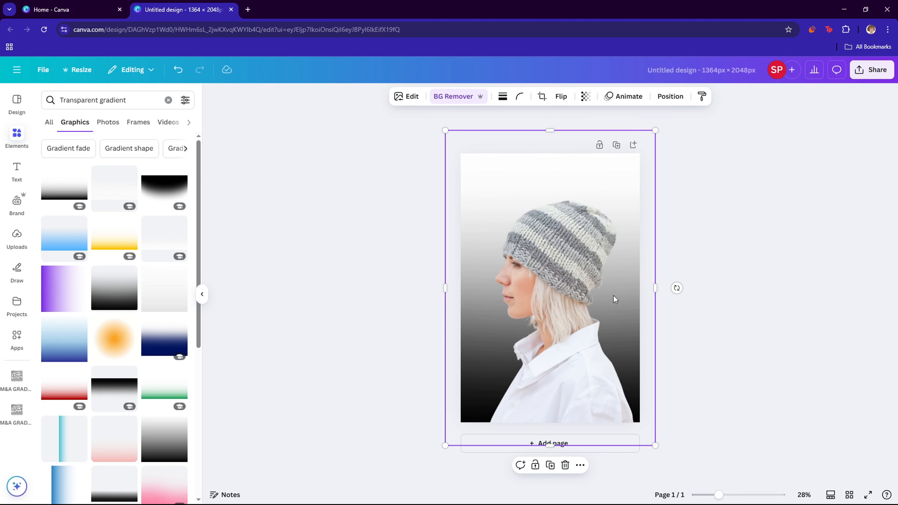
pyautogui.click(748, 289)
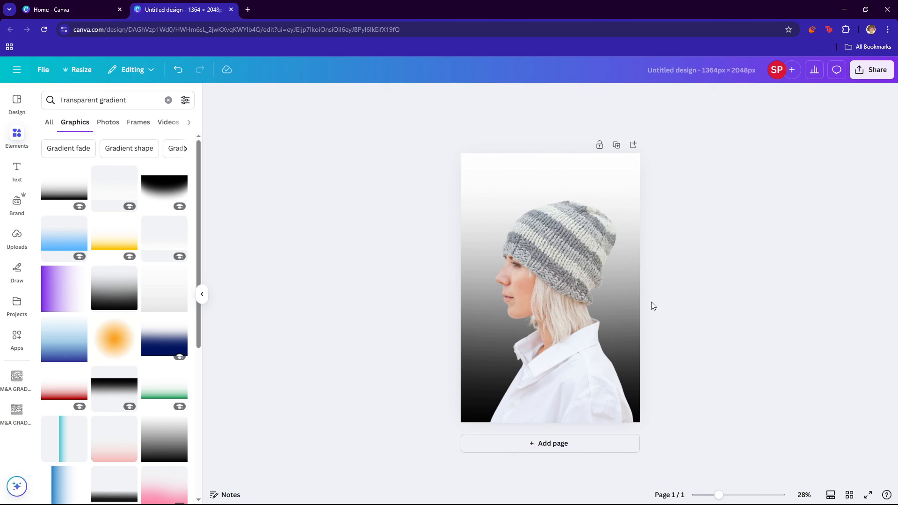
# - Add a second copy of the black gradient over the photo, along the page's bottom edge at full page width
pyautogui.click(527, 202)
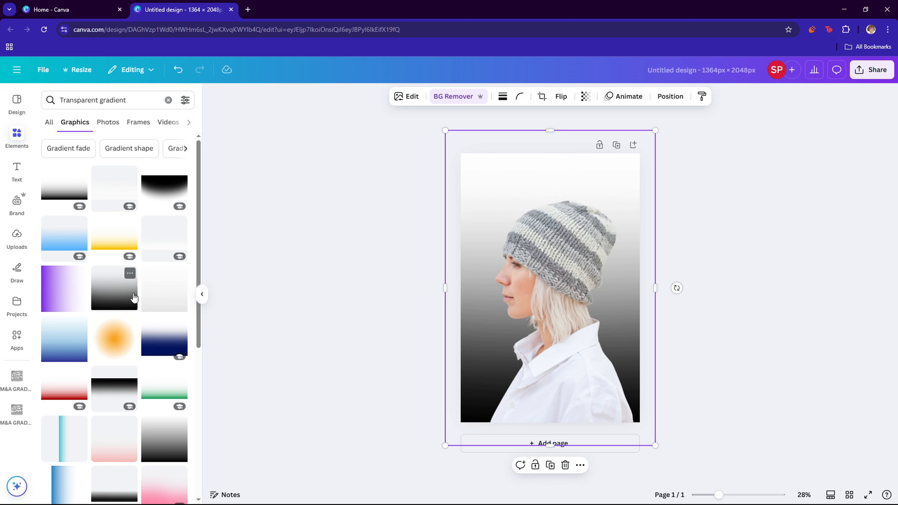
pyautogui.click(110, 294)
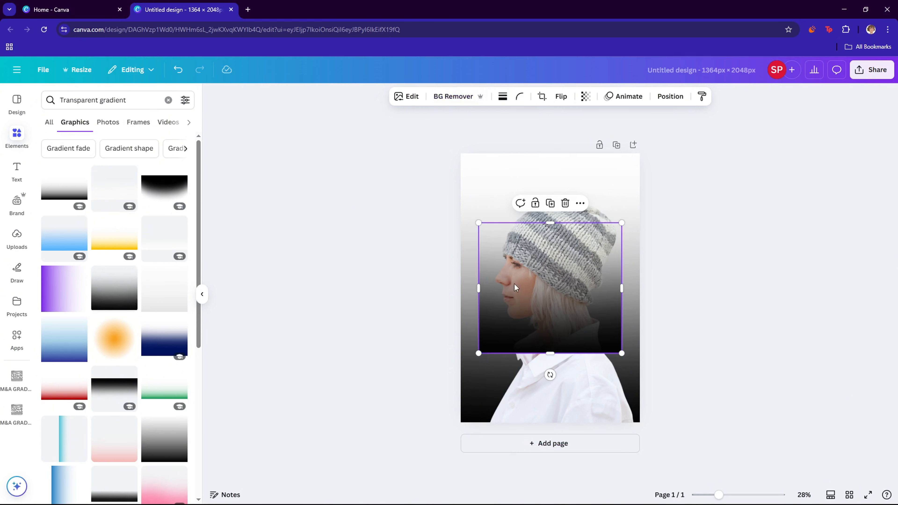
pyautogui.moveTo(547, 309); pyautogui.dragTo(540, 379)
pyautogui.moveTo(605, 357); pyautogui.dragTo(639, 357)
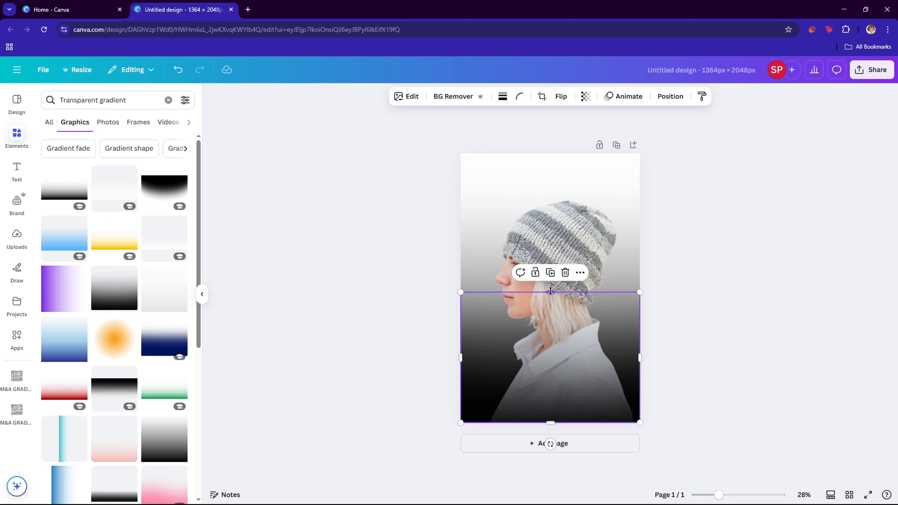
# - Stretch the front gradient upward past the hat to just below the page's top edge
pyautogui.moveTo(550, 291); pyautogui.dragTo(552, 181)
pyautogui.moveTo(553, 193)
pyautogui.mouseDown()
pyautogui.moveTo(553, 107)
pyautogui.moveTo(558, 178)
pyautogui.mouseUp()
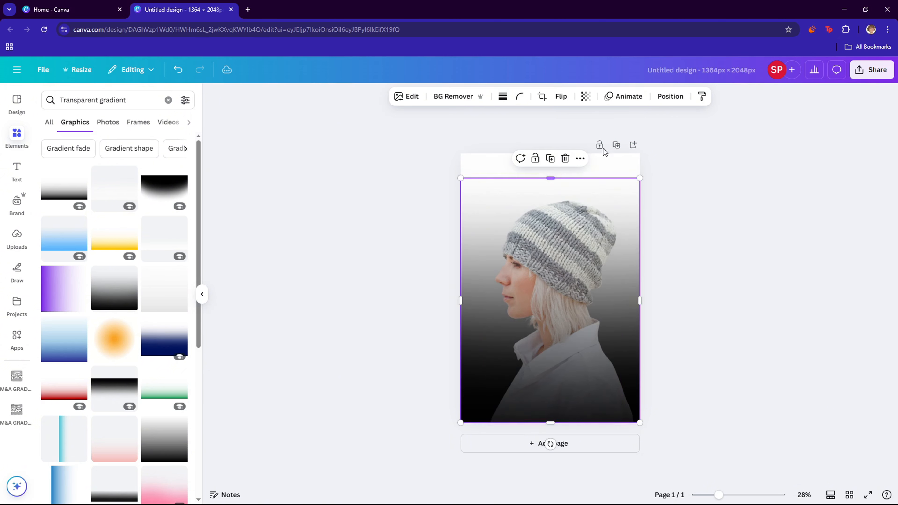
pyautogui.click(801, 165)
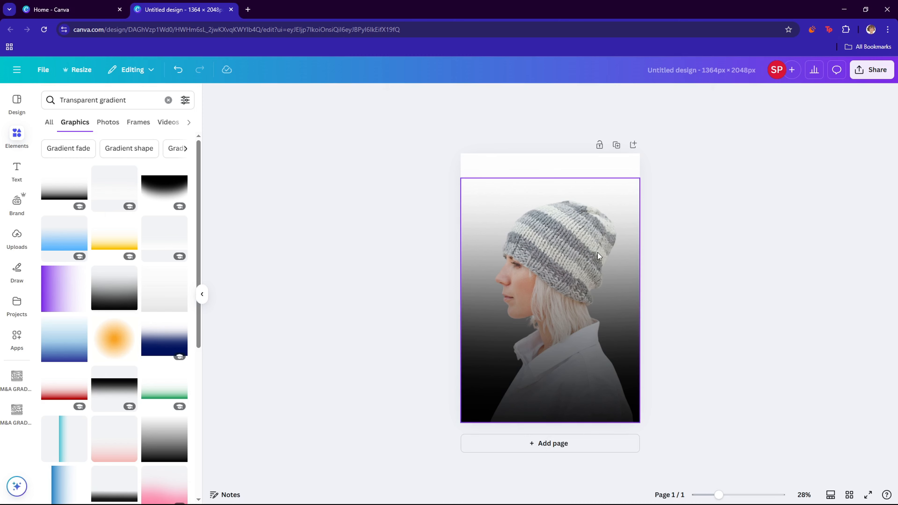
pyautogui.click(555, 193)
pyautogui.moveTo(551, 178); pyautogui.dragTo(550, 171)
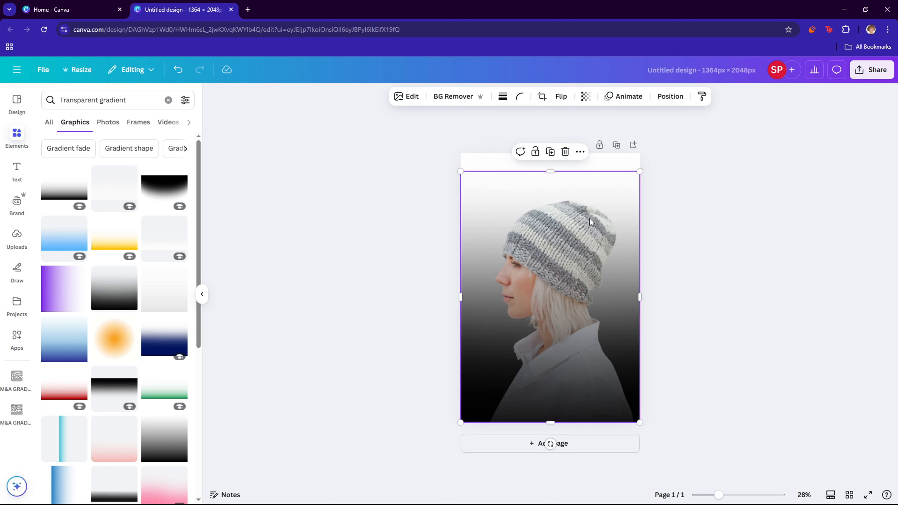